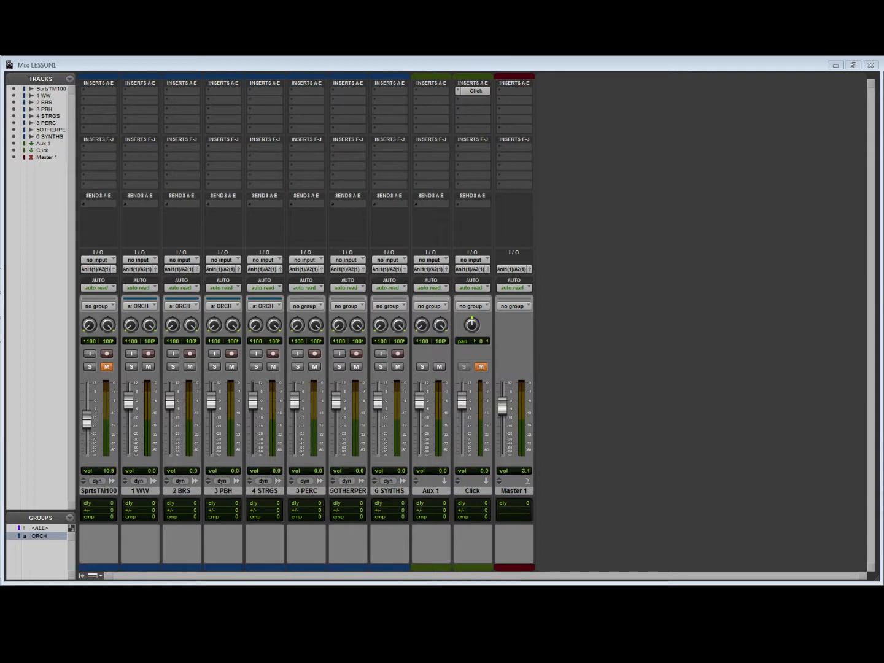
- Solo the ORCH group, check its tracks in the Edit window, and clear the solo back in the Mix window
left_click(131, 367)
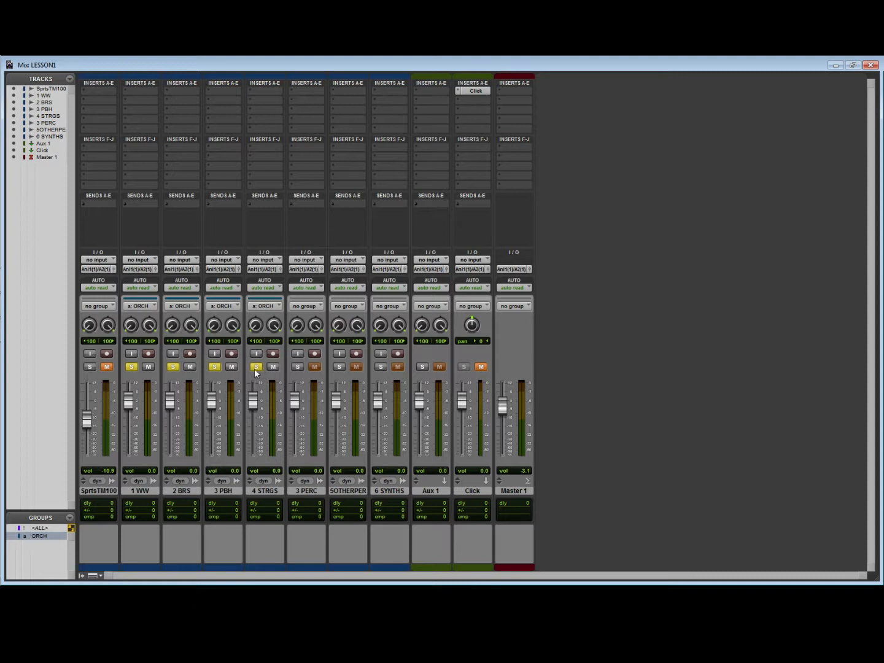
key("ctrl+equal")
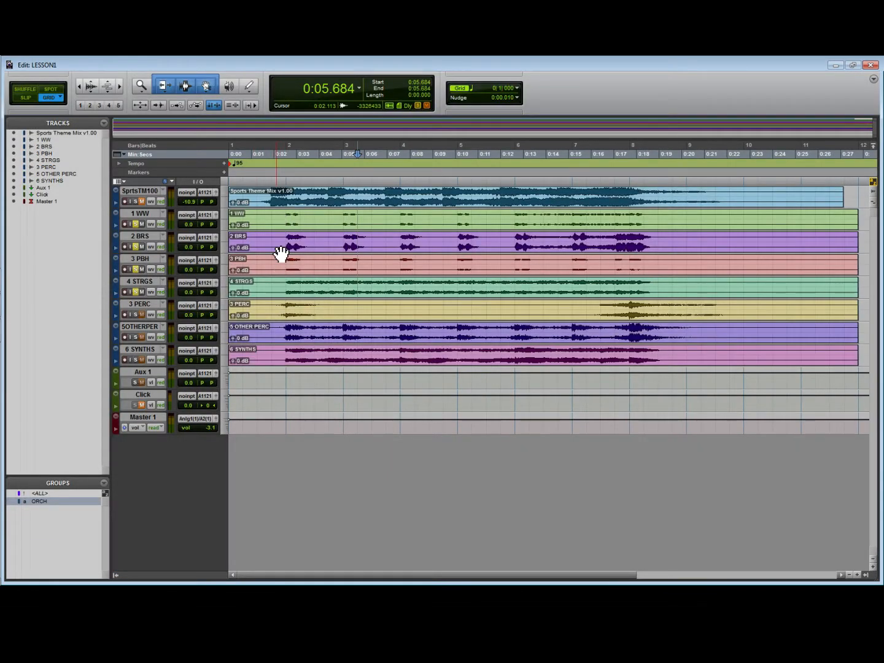
key("ctrl+equal")
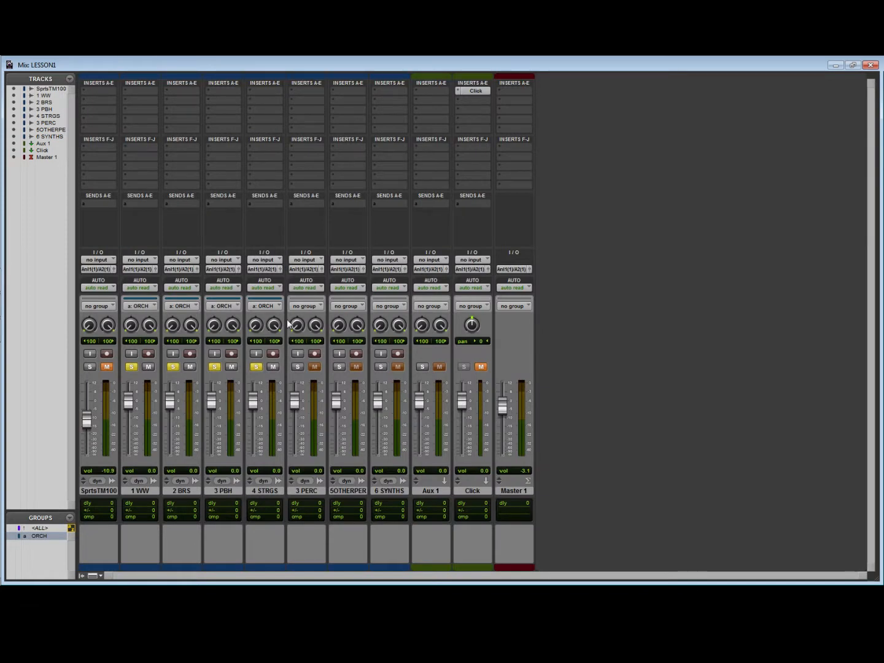
left_click(254, 368)
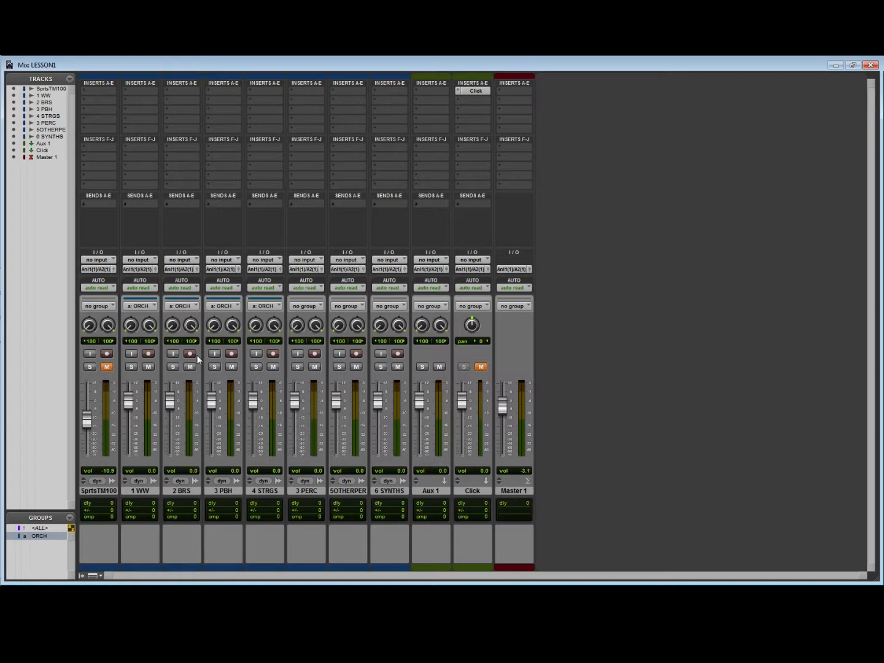
- Mute the ORCH group, play the session to hear the mix without it, and unmute the group
left_click(148, 366)
key("space")
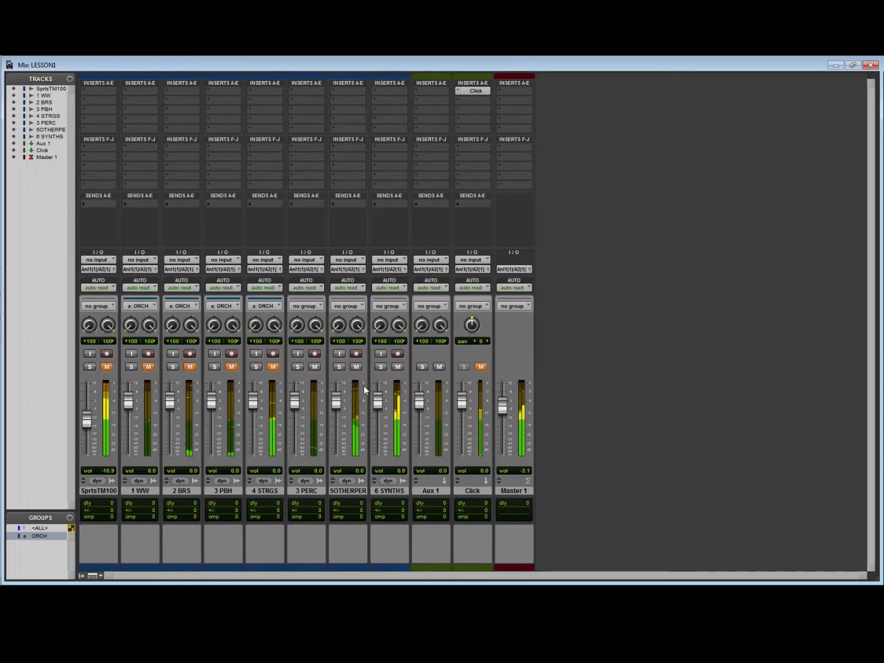
key("space")
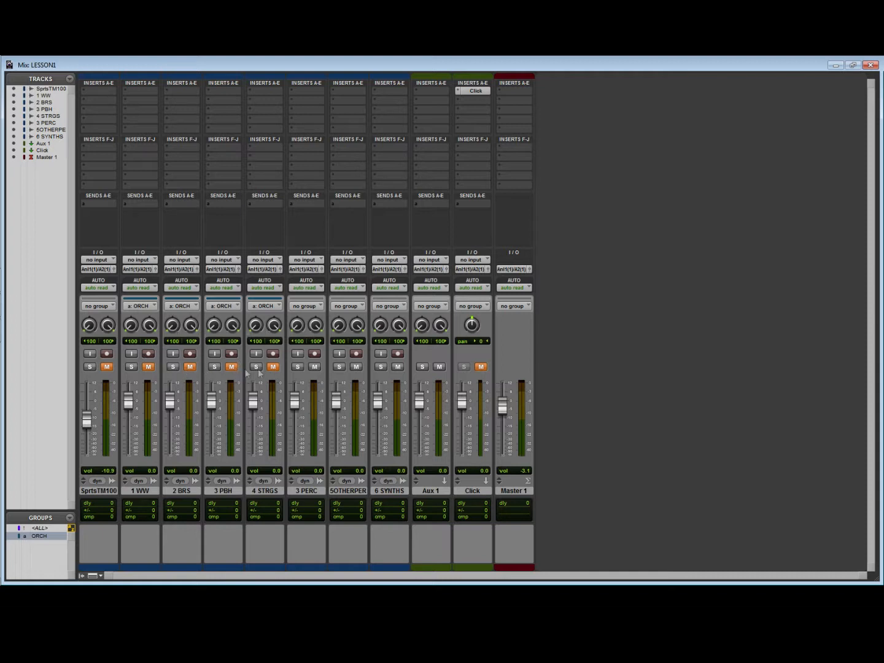
left_click(273, 367)
- Set the input of the Aux 1 track to the stereo bus Bus 1-2
left_click(441, 258)
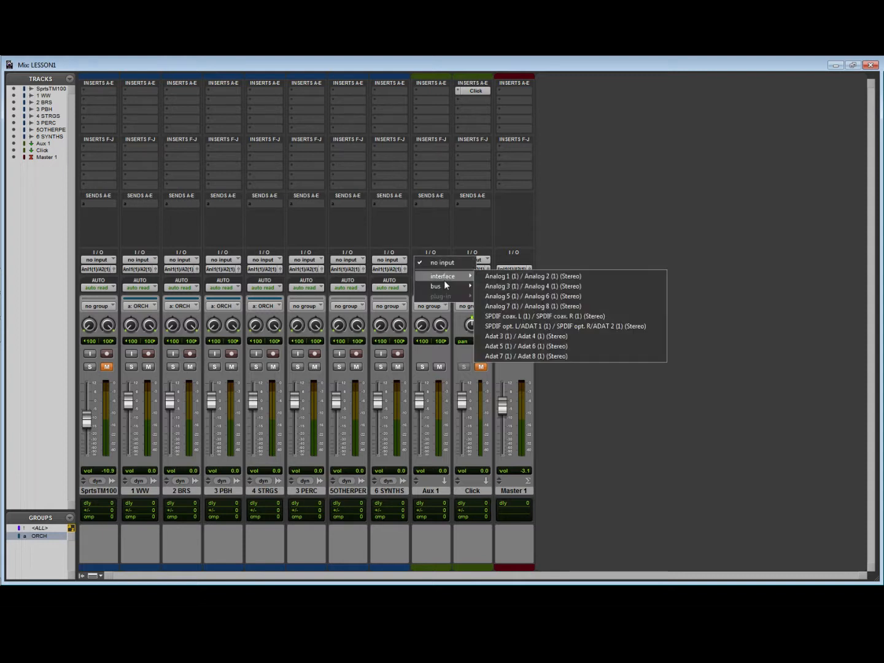
mouse_move(445, 285)
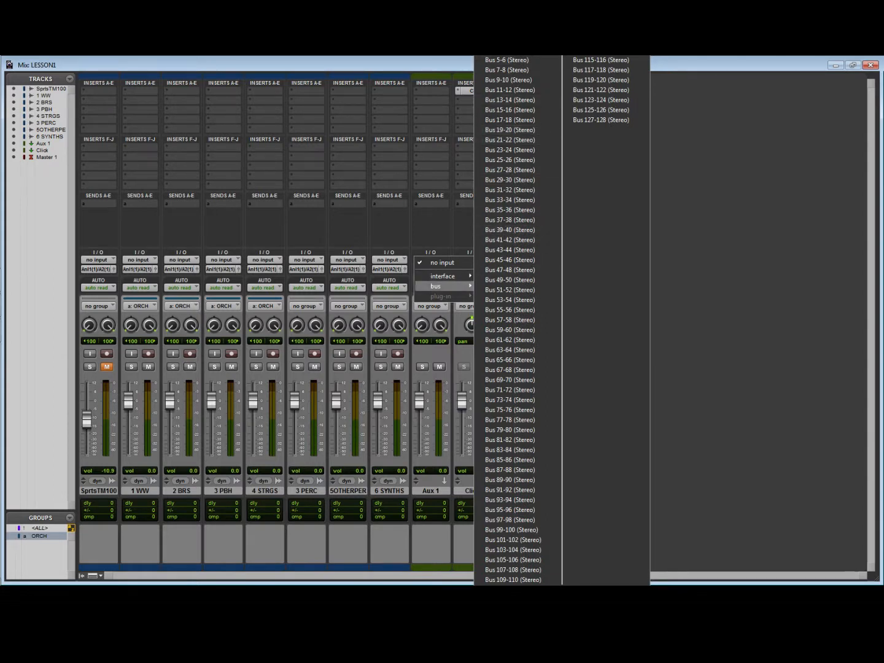
left_click(506, 41)
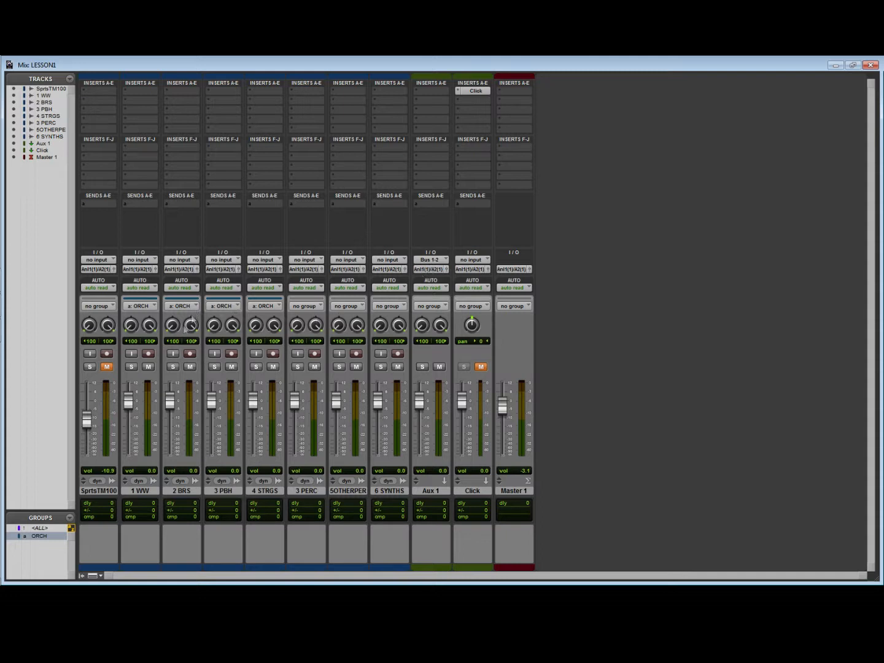
- Solo the ORCH group and route the outputs of the 1 WW and 2 BRS tracks to Bus 1-2
left_click(131, 366)
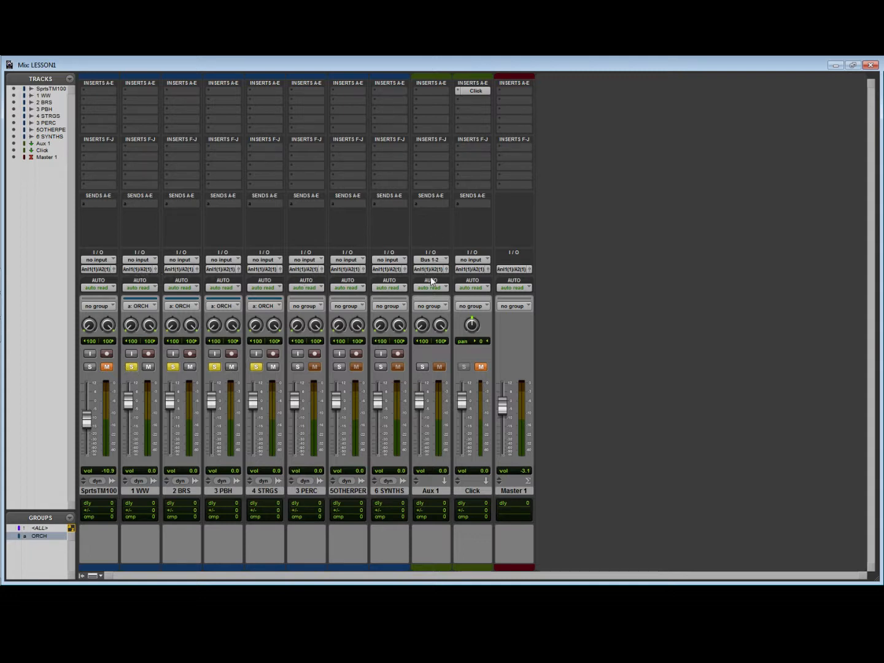
left_click(138, 270)
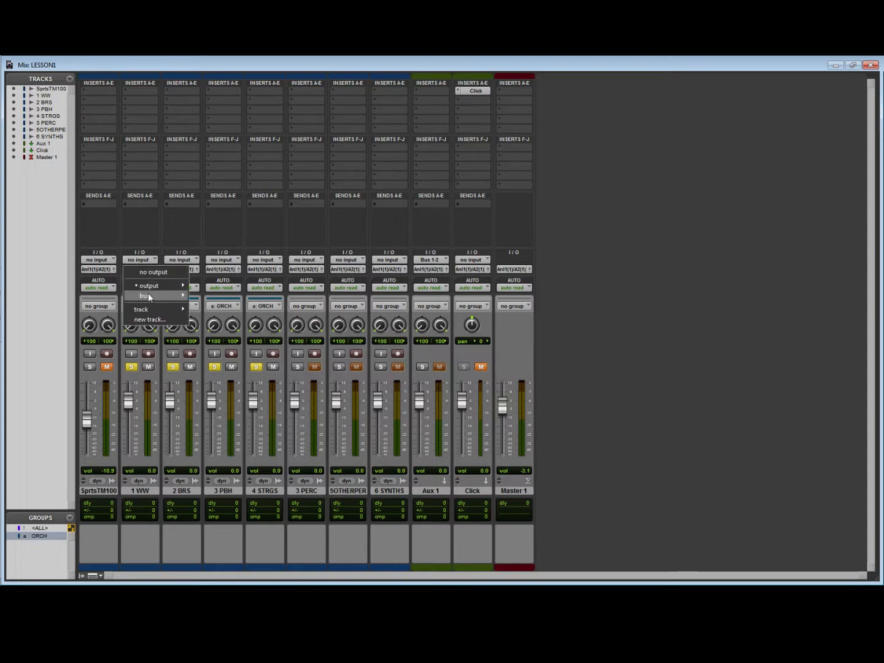
mouse_move(148, 295)
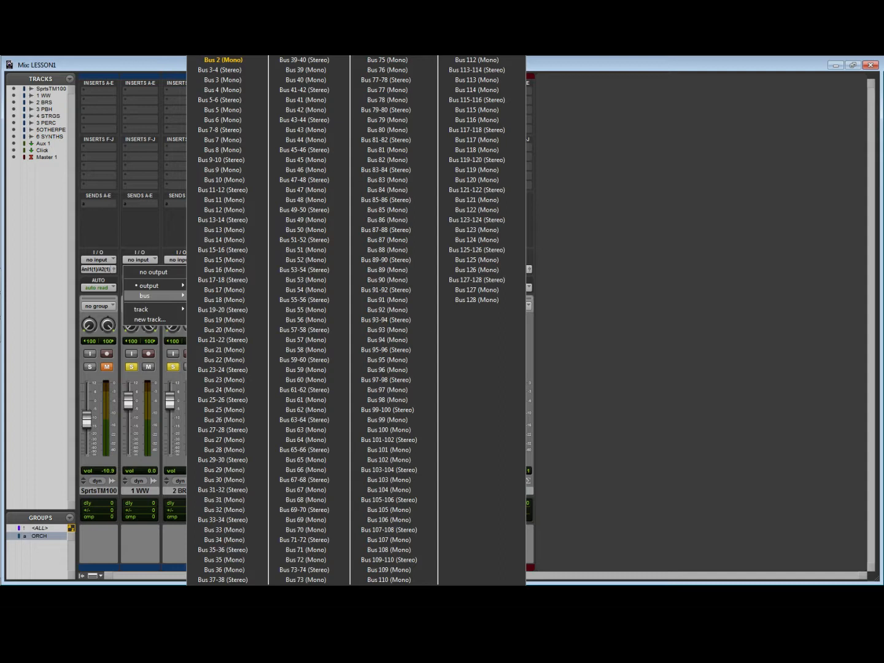
left_click(220, 39)
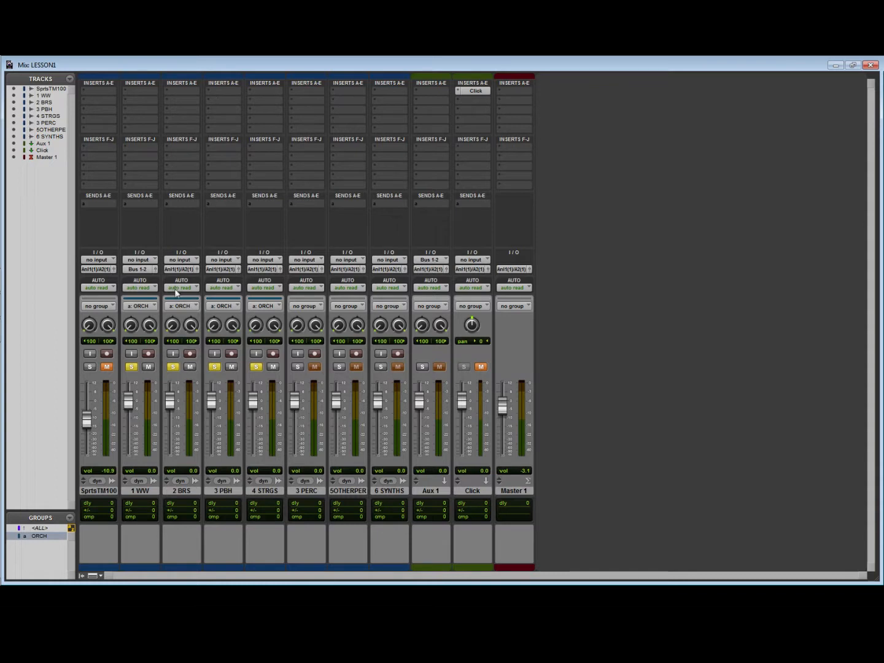
left_click(179, 269)
mouse_move(196, 297)
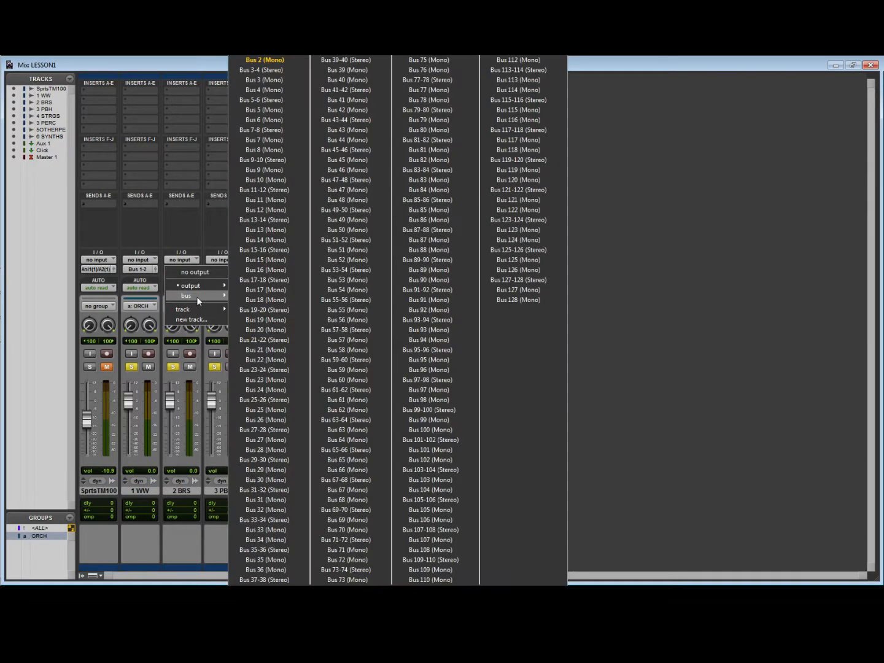
left_click(266, 40)
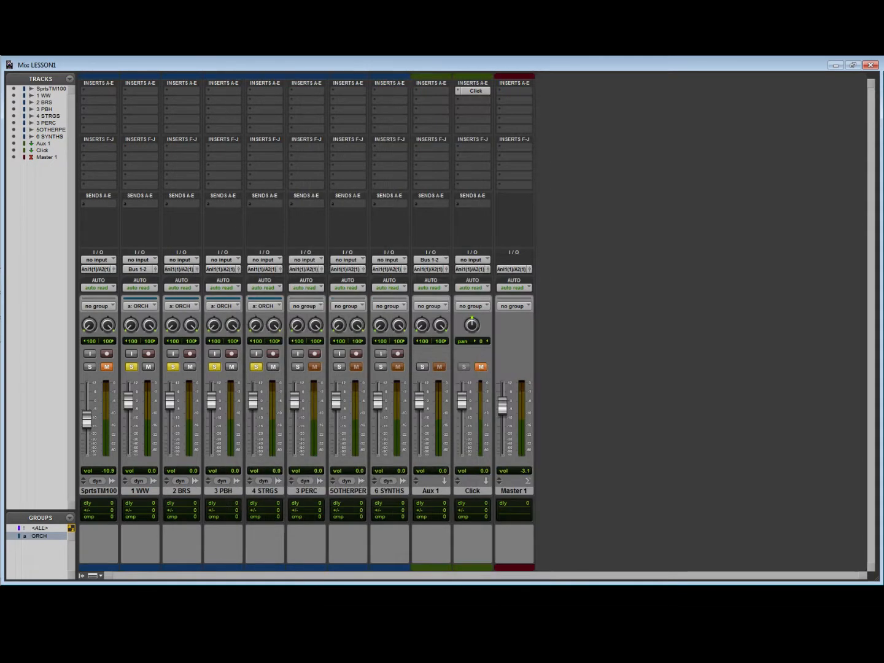
- Route the outputs of the 3 PBH and 4 STRGS tracks to Bus 1-2
left_click(218, 270)
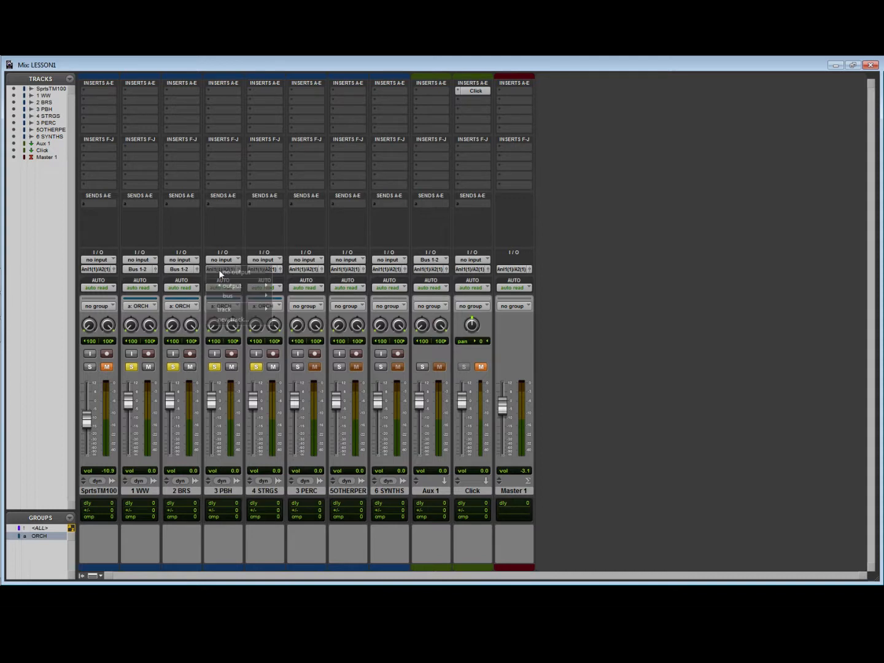
mouse_move(235, 295)
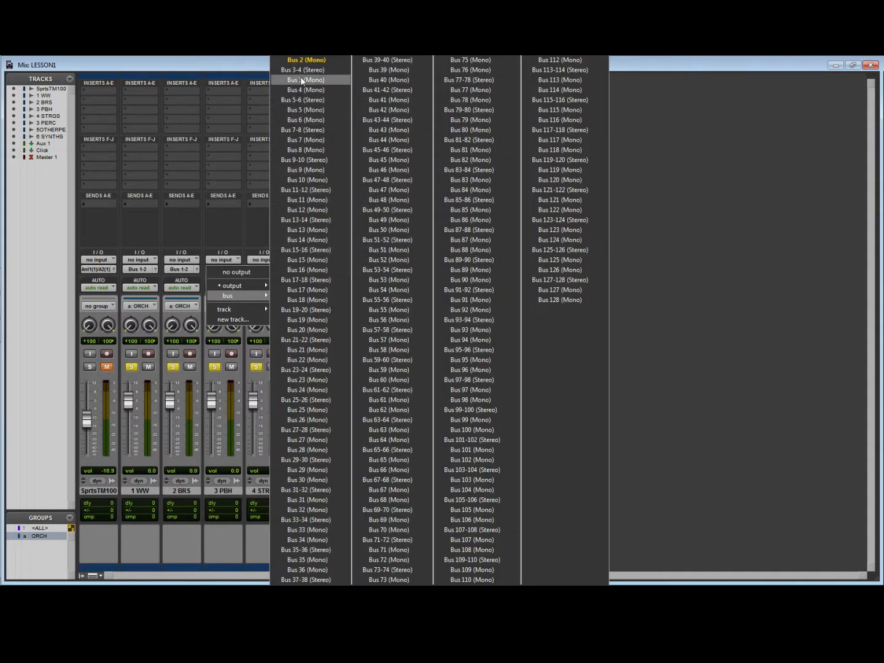
left_click(301, 40)
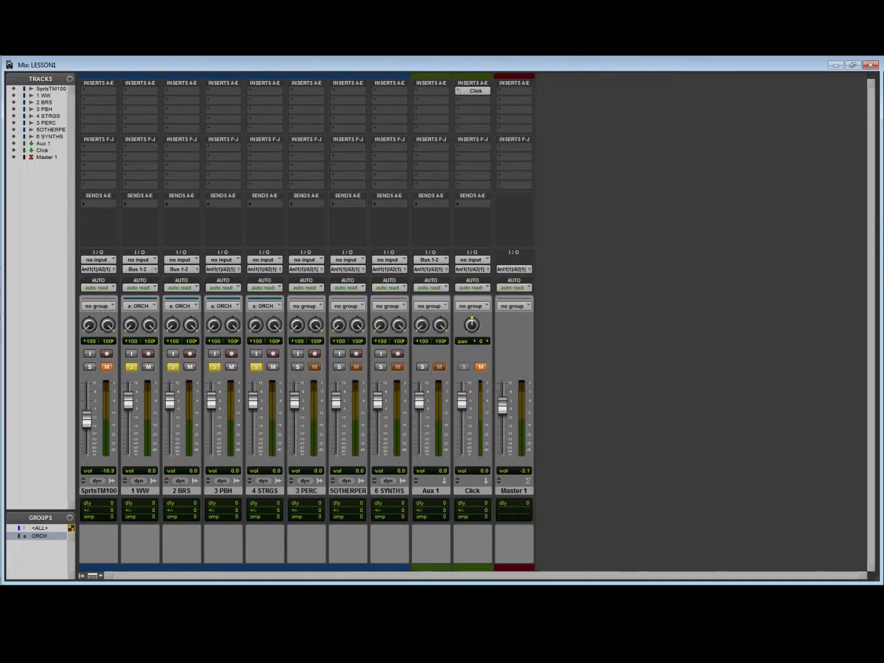
left_click(263, 268)
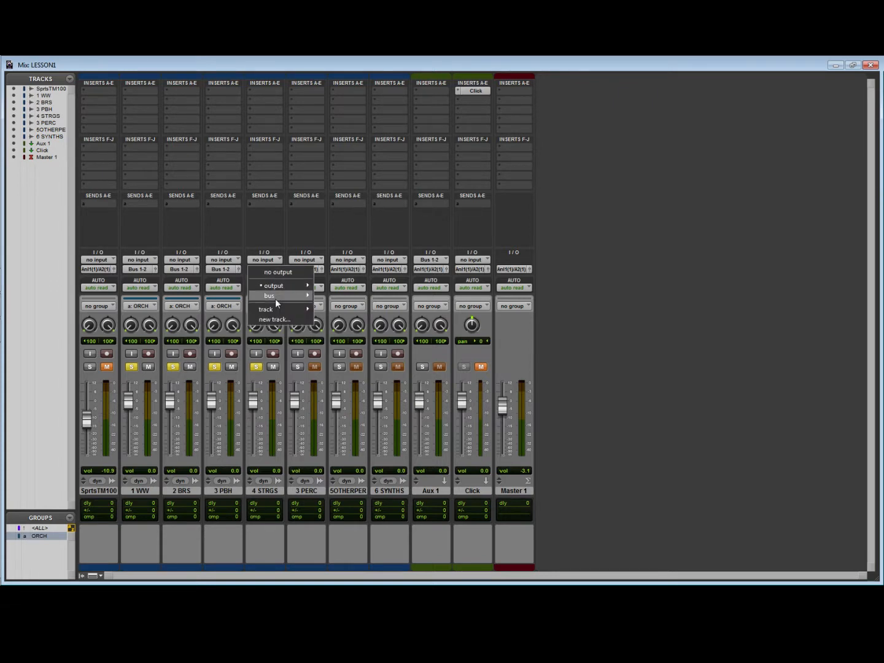
mouse_move(280, 301)
left_click(326, 40)
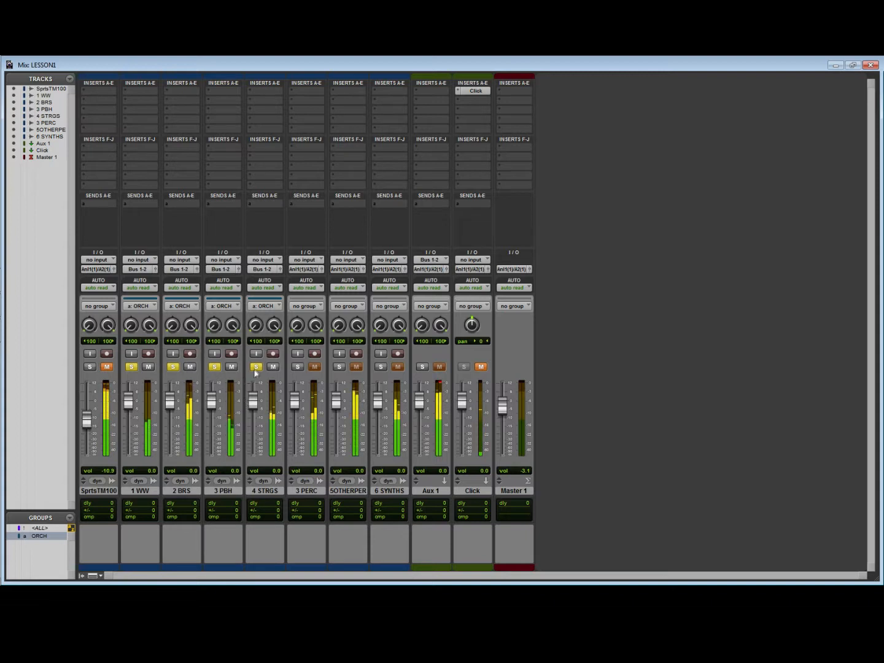
- During playback, clear the ORCH group's solo and briefly solo Aux 1 before clearing that solo as well
left_click(256, 367)
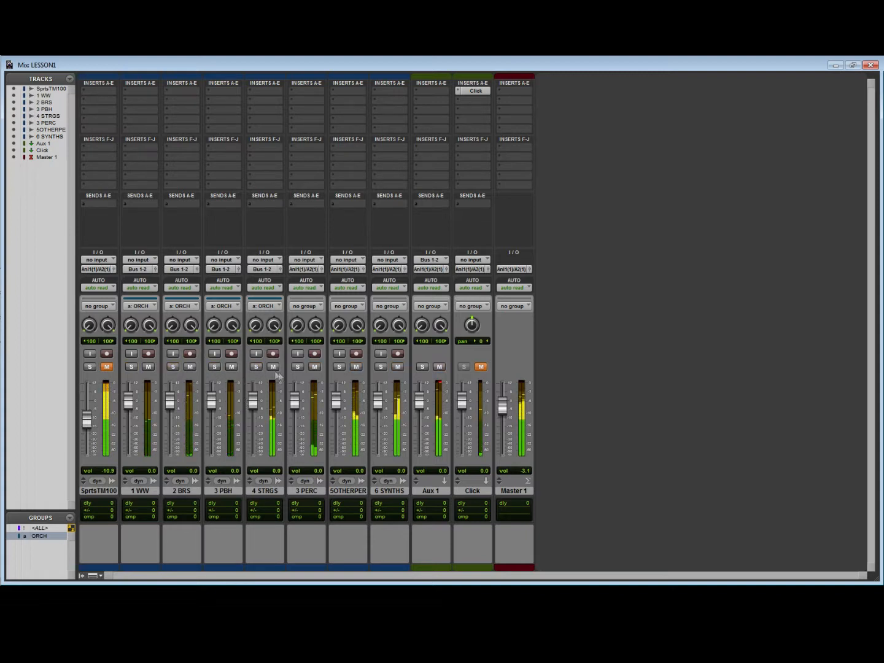
left_click(423, 367)
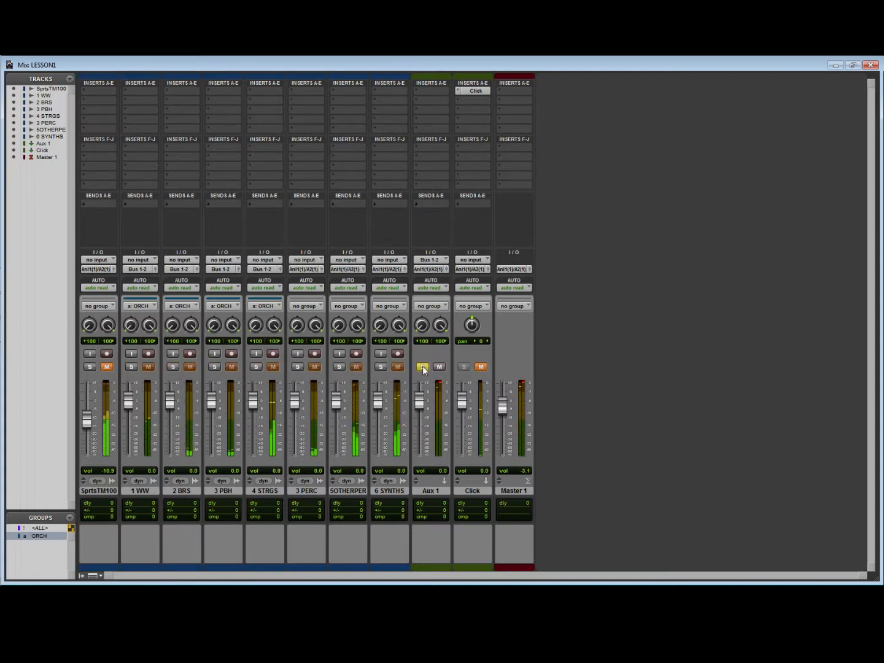
left_click(423, 367)
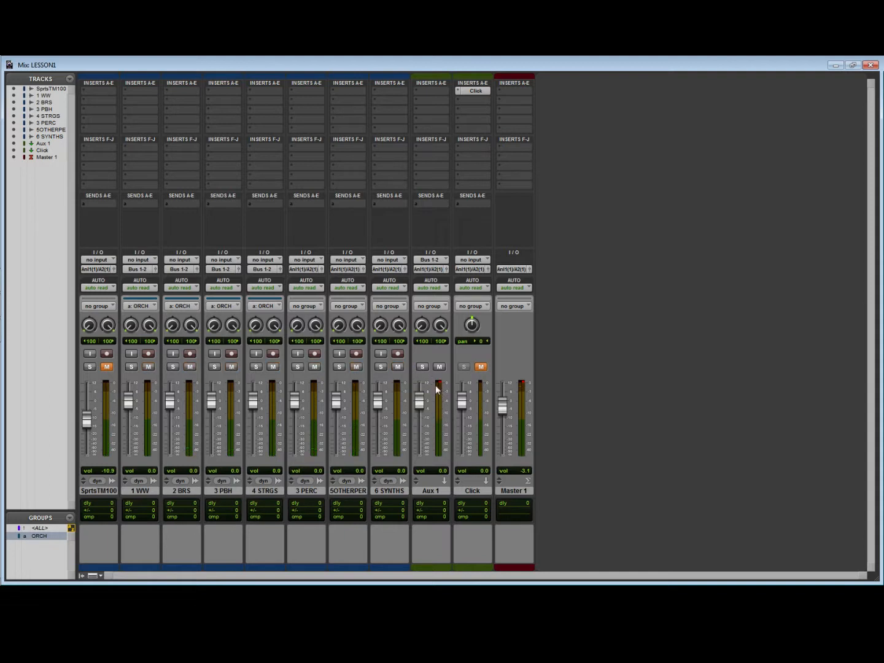
- Mute the 3 PERC, 5 OTHER PERC and 6 SYNTHS tracks and lower the Aux 1 volume to -20.5 during playback
left_click(397, 367)
left_click(356, 367)
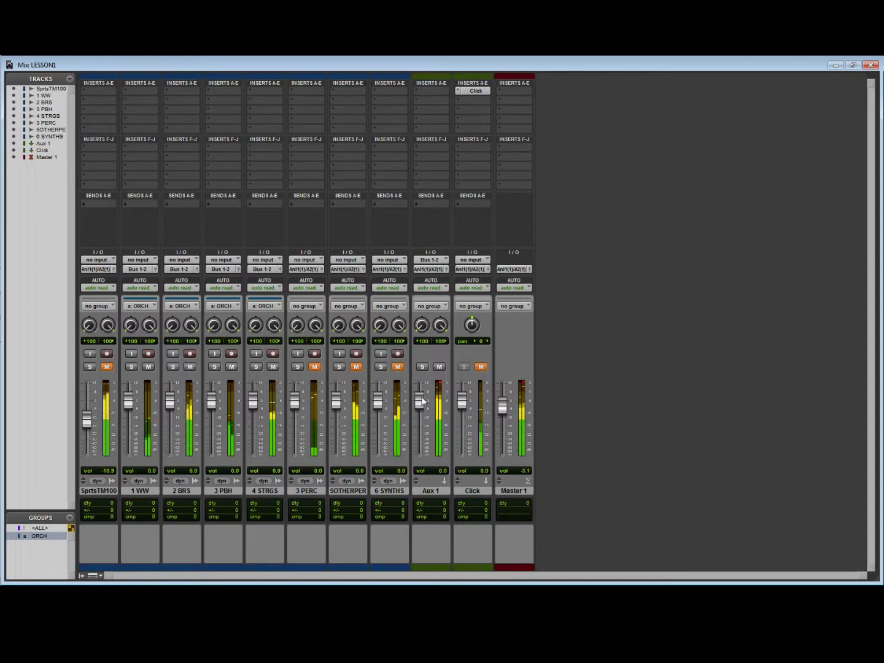
left_click_drag(420, 400, 421, 435)
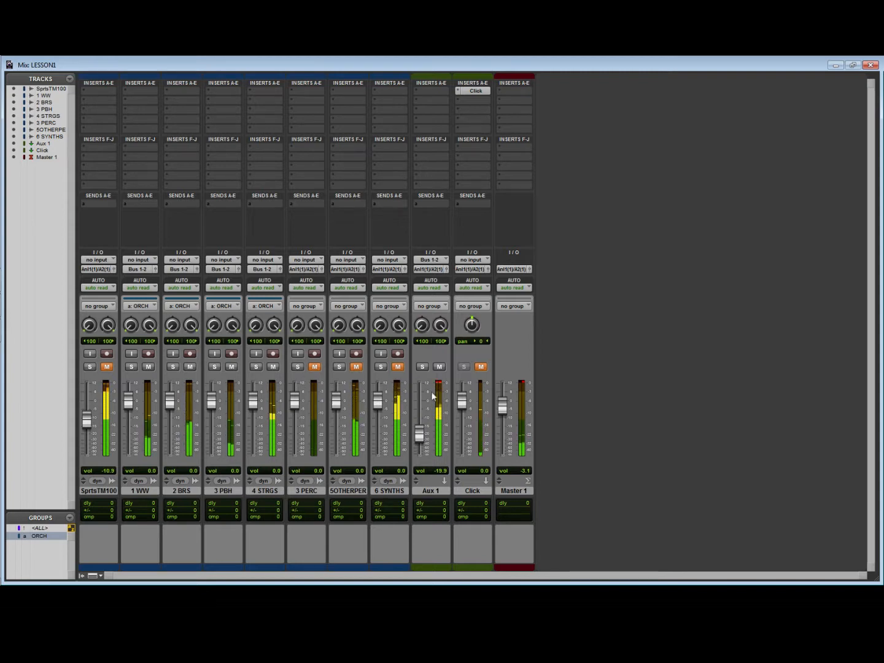
left_click_drag(420, 435, 420, 435)
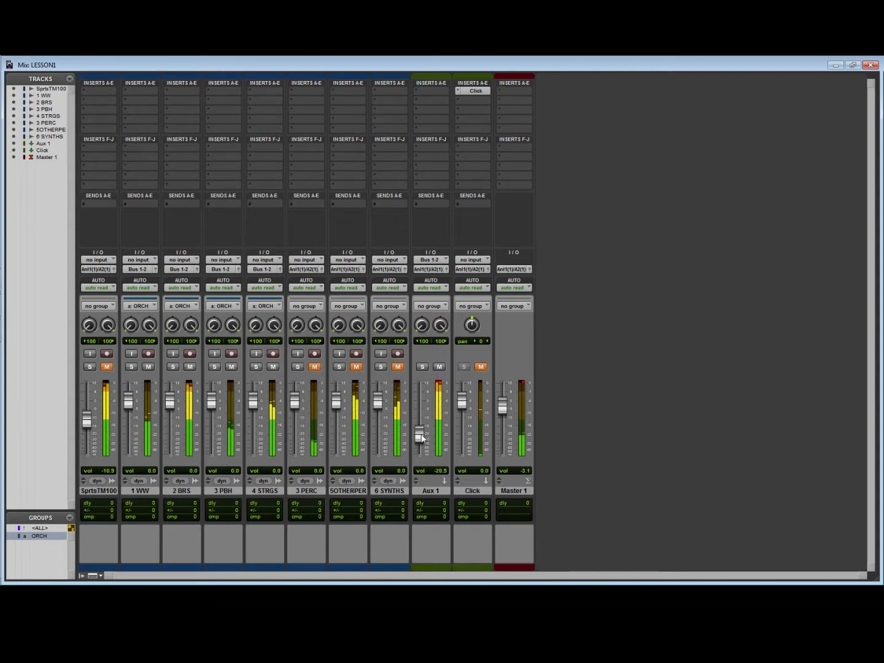
key("space")
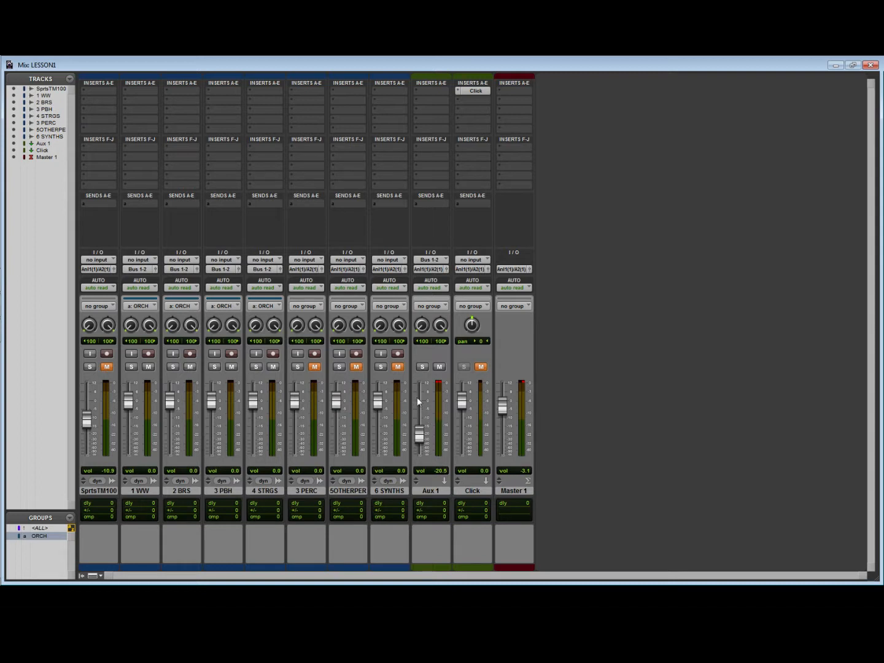
- Rename the Aux 1 track to Aux ORCH
double_click(433, 491)
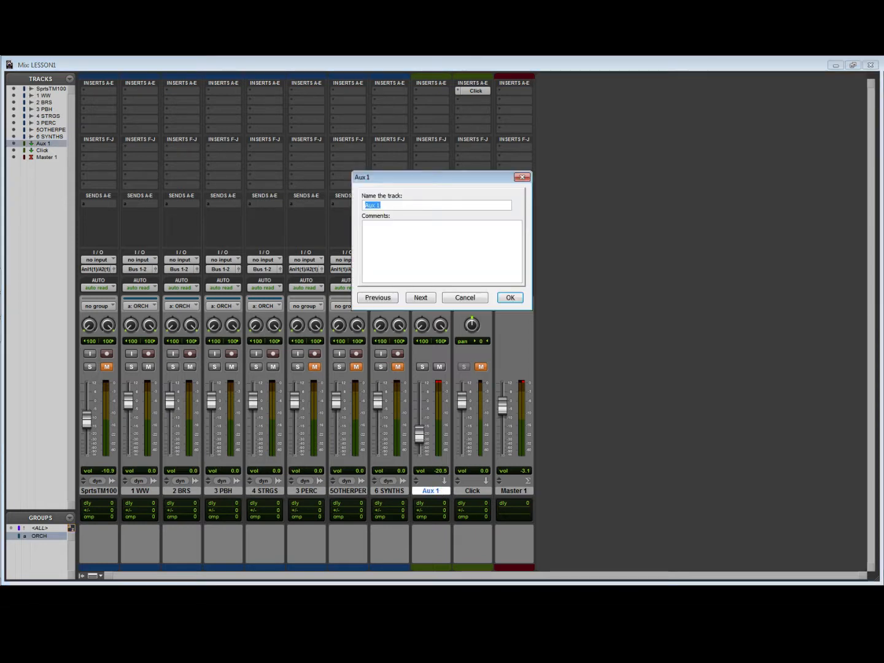
left_click(384, 205)
type("ORCH")
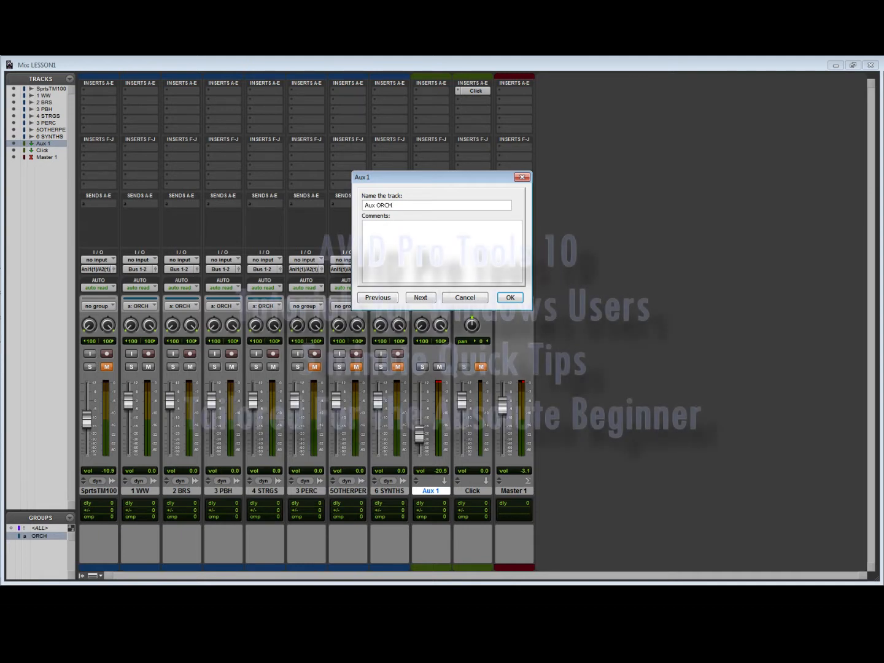
left_click(510, 297)
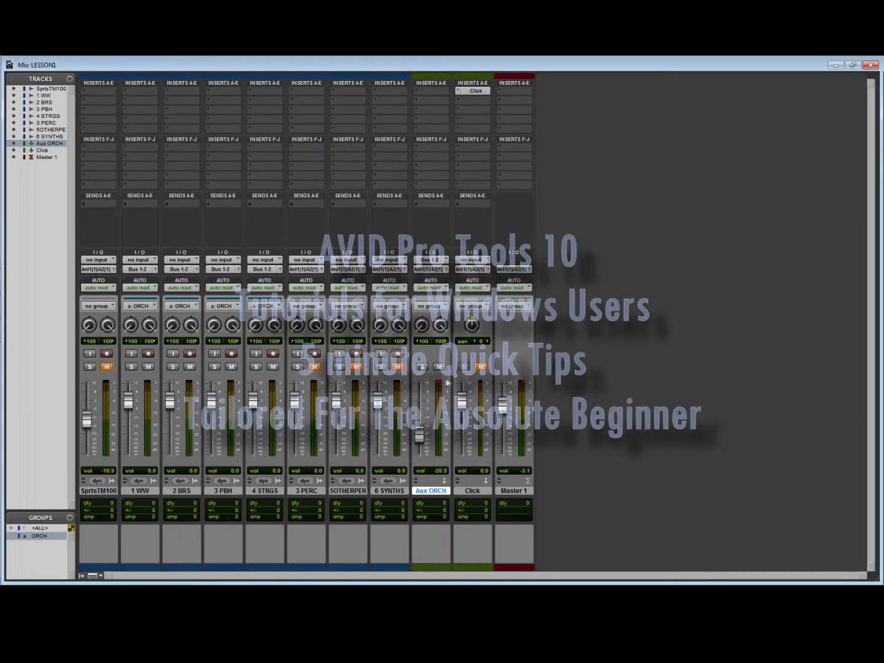